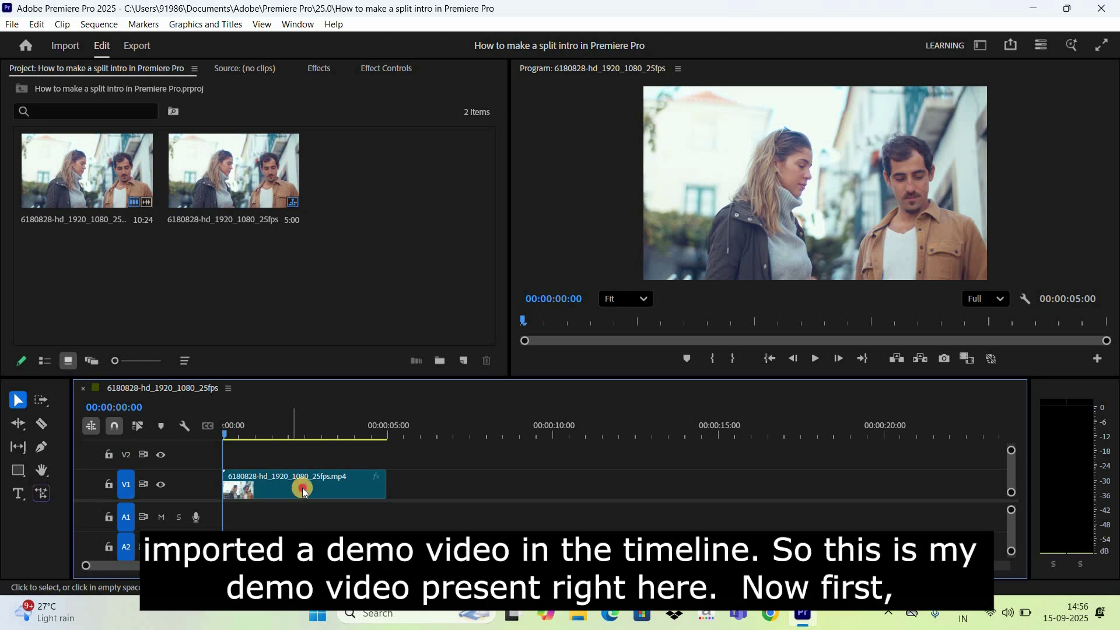
Step: Find 'split impacts' in the Effects panel and drop FI: Split Impacts onto the V1 clip's start
{"action": "left_click", "coordinate": [303, 490]}
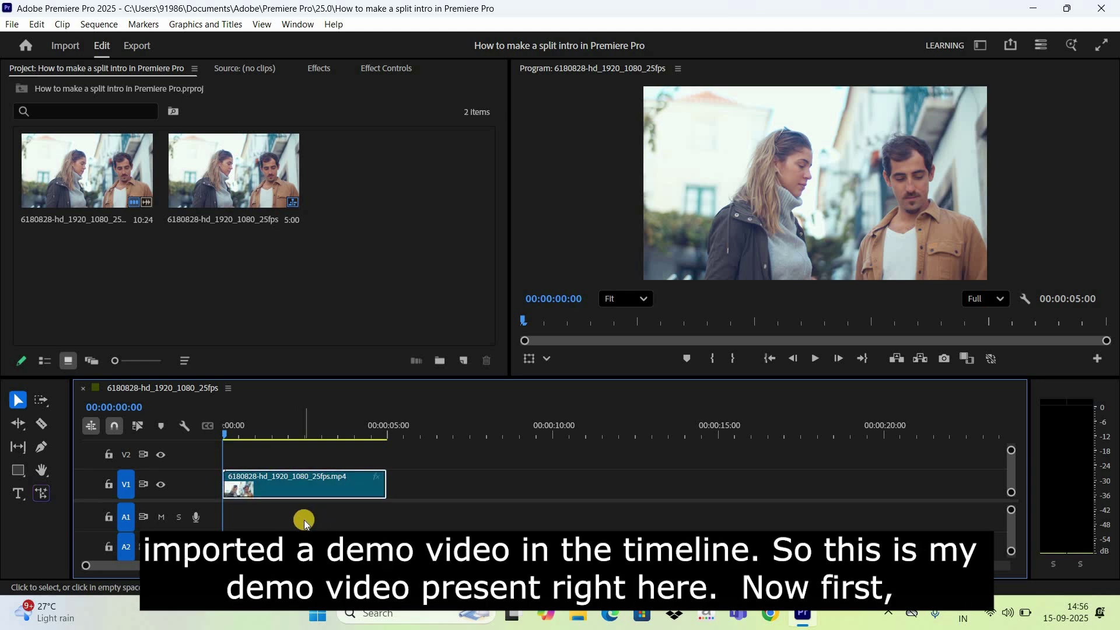
{"action": "left_click", "coordinate": [304, 520]}
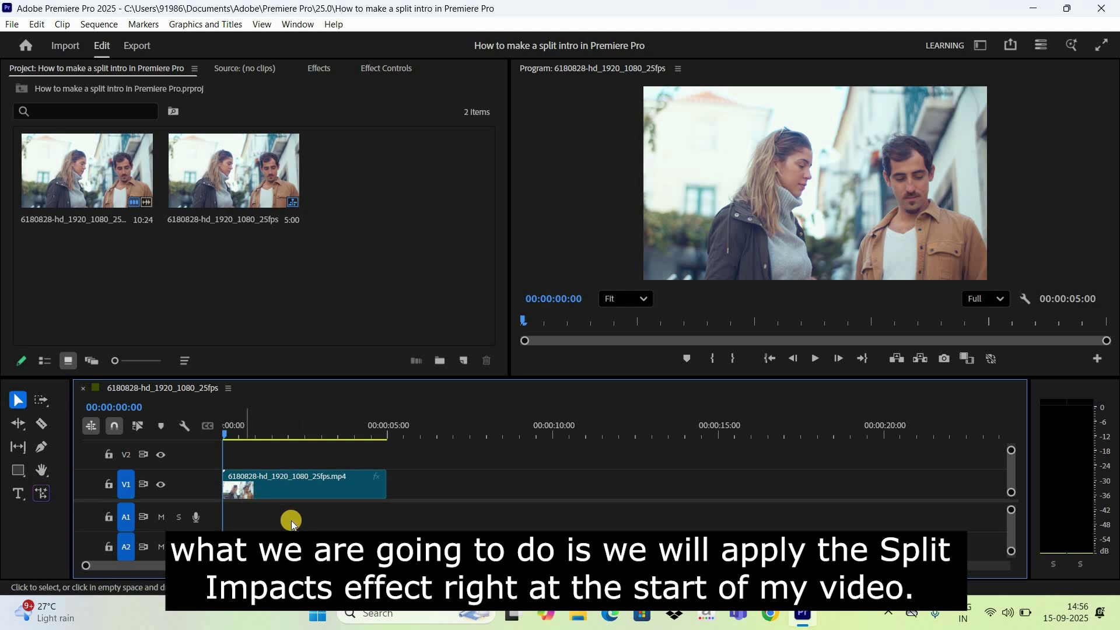
{"action": "left_click", "coordinate": [316, 71]}
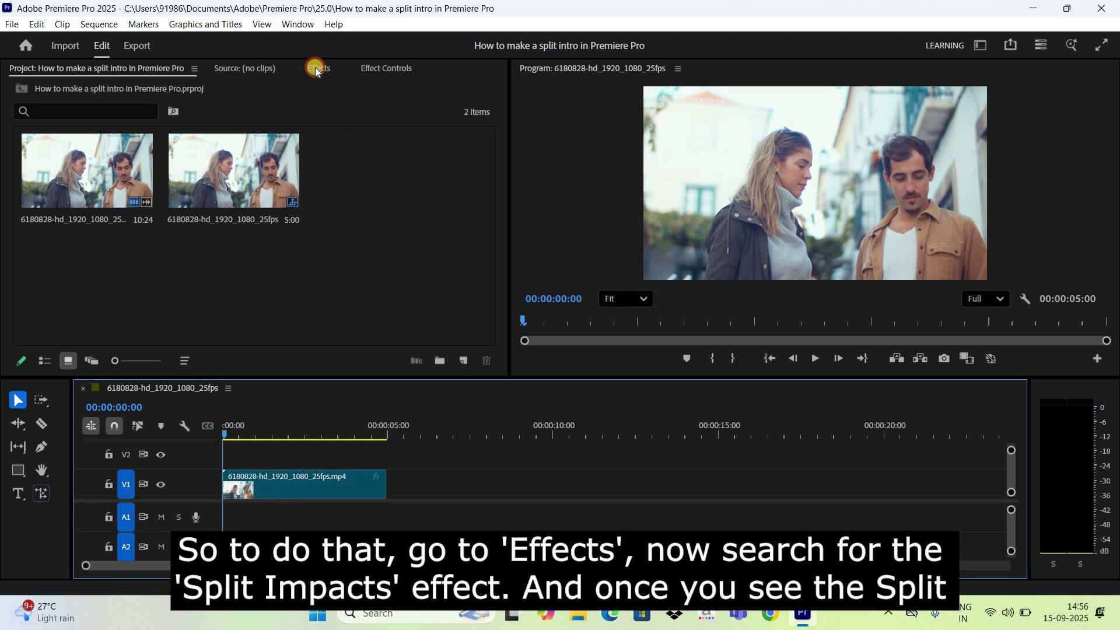
{"action": "left_click", "coordinate": [96, 92]}
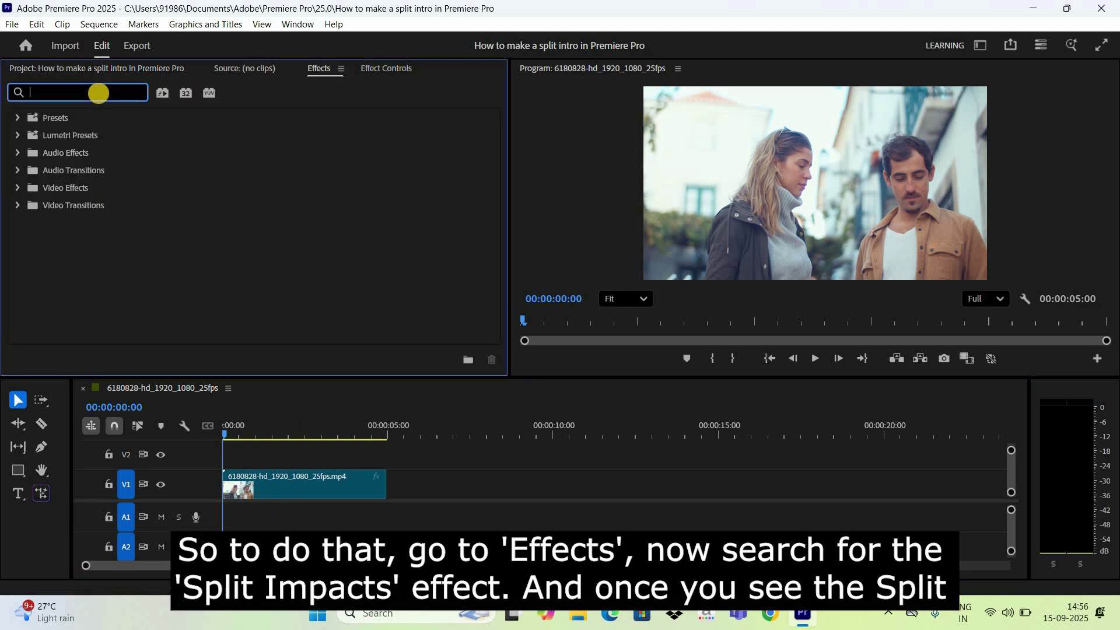
{"action": "type", "text": "split "}
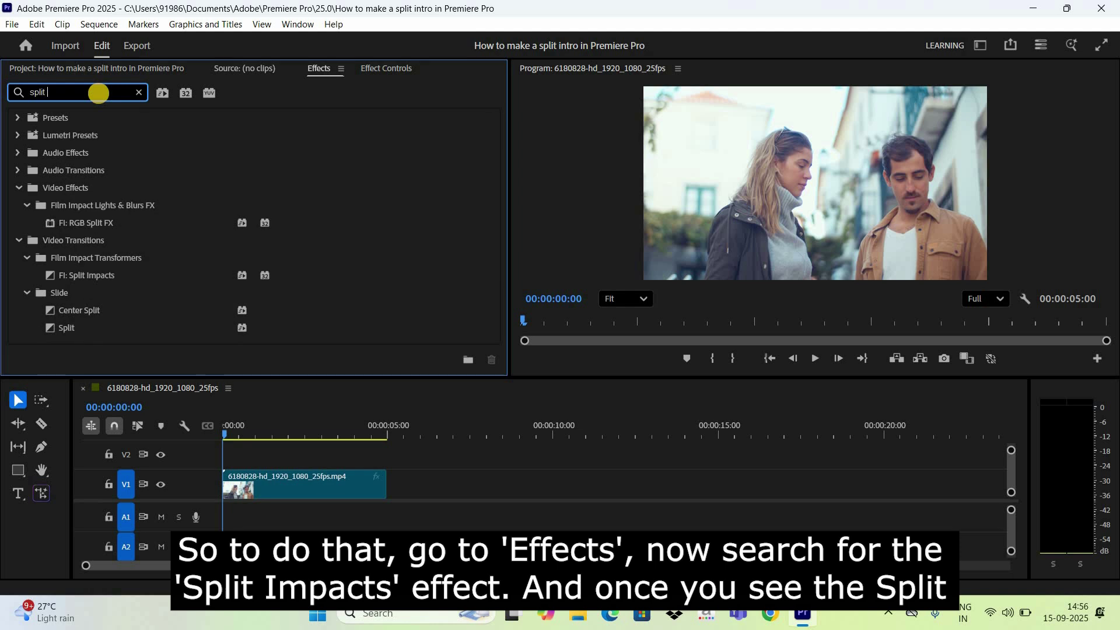
{"action": "type", "text": "impact"}
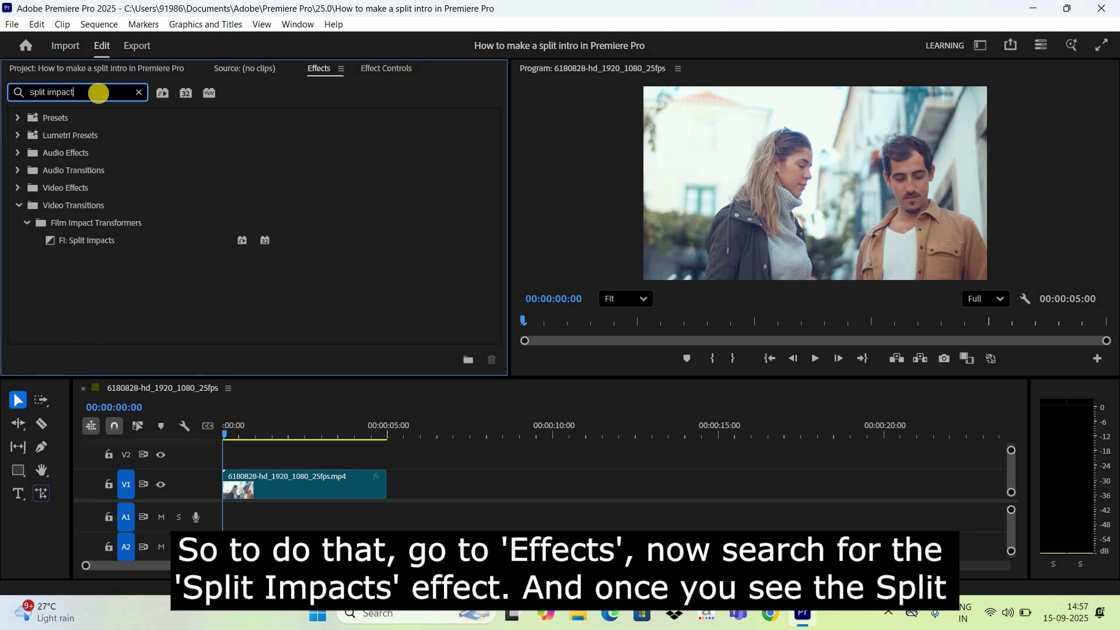
{"action": "type", "text": "s"}
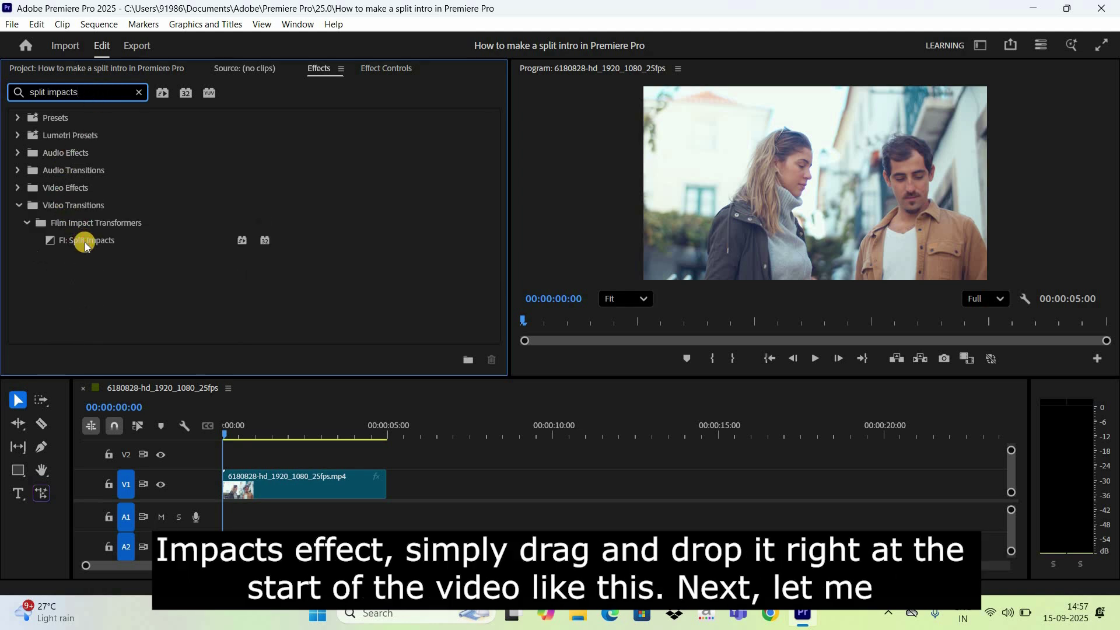
{"action": "left_click_drag", "start_coordinate": [85, 242], "coordinate": [229, 484]}
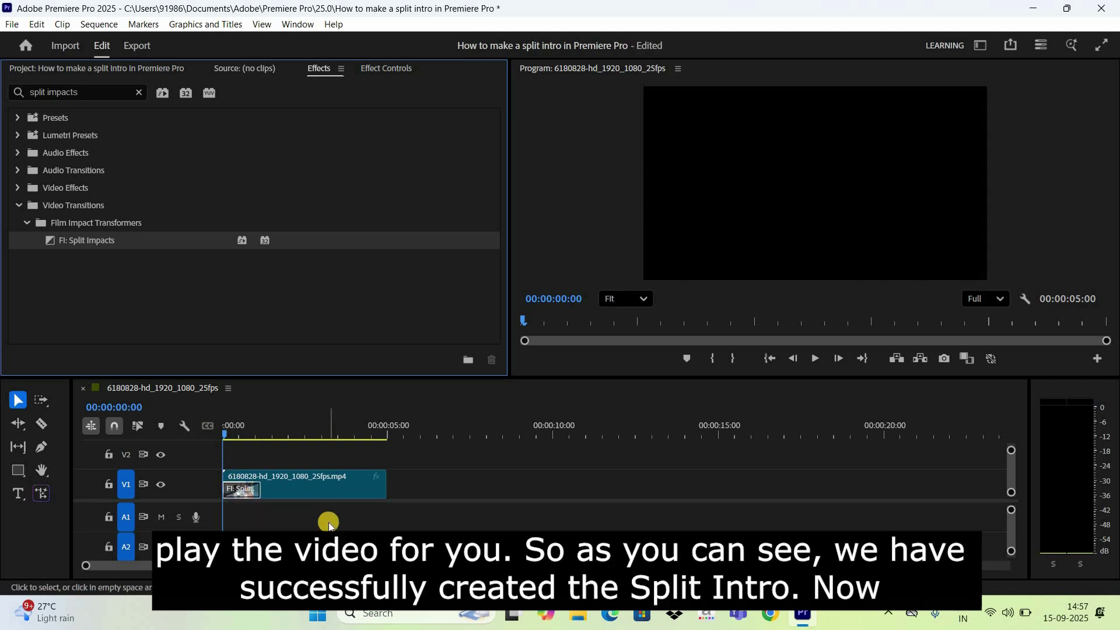
{"action": "key", "text": "space"}
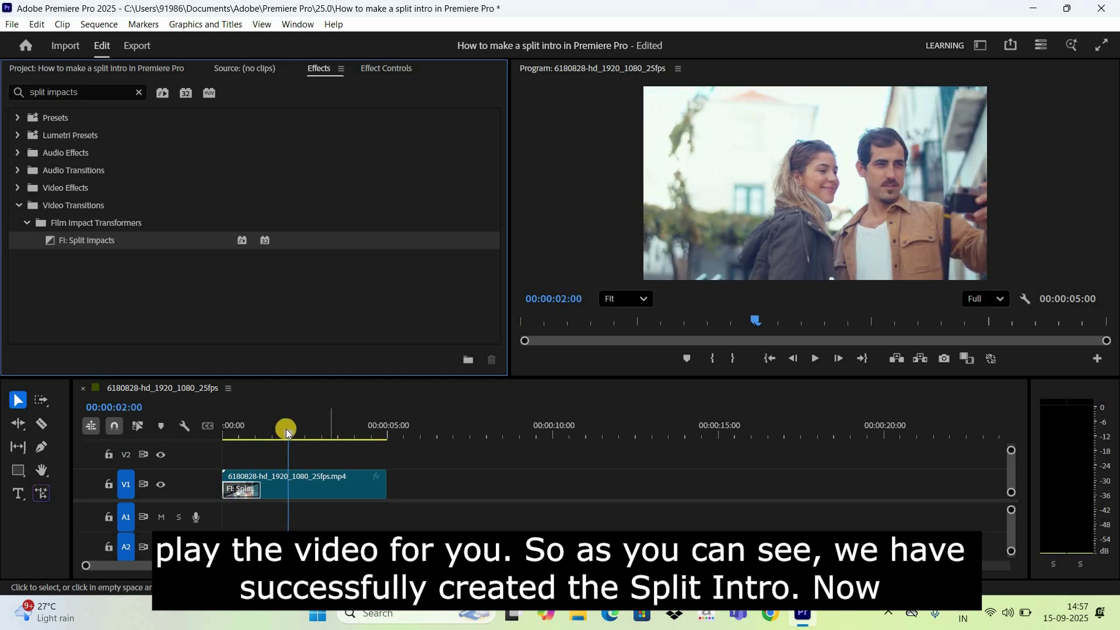
{"action": "key", "text": "space"}
{"action": "left_click", "coordinate": [205, 433]}
{"action": "key", "text": "Home"}
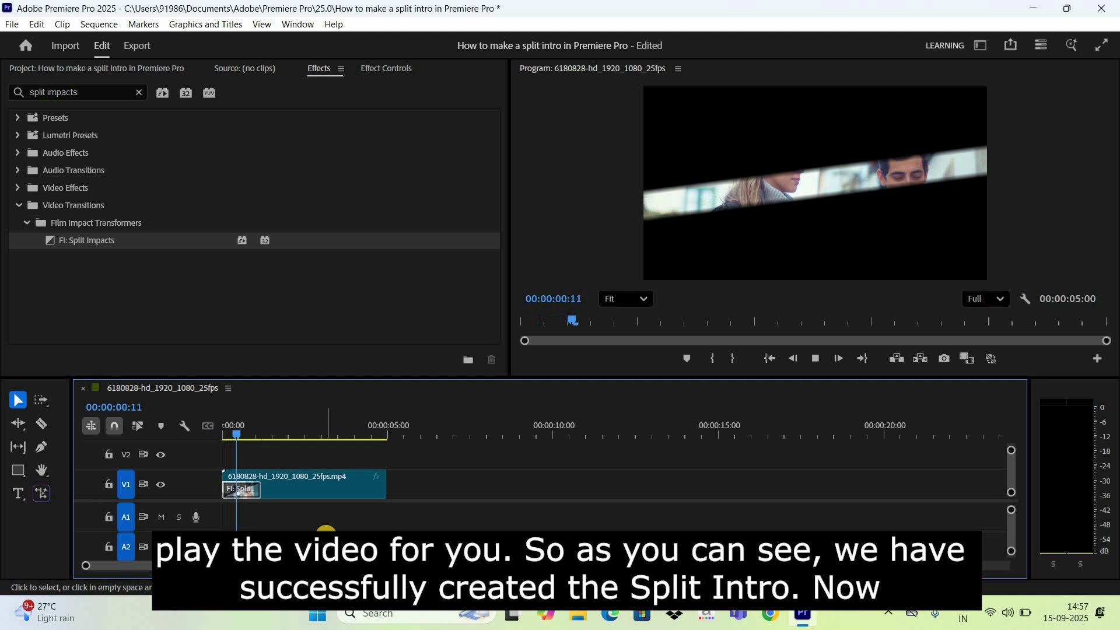
{"action": "key", "text": "space"}
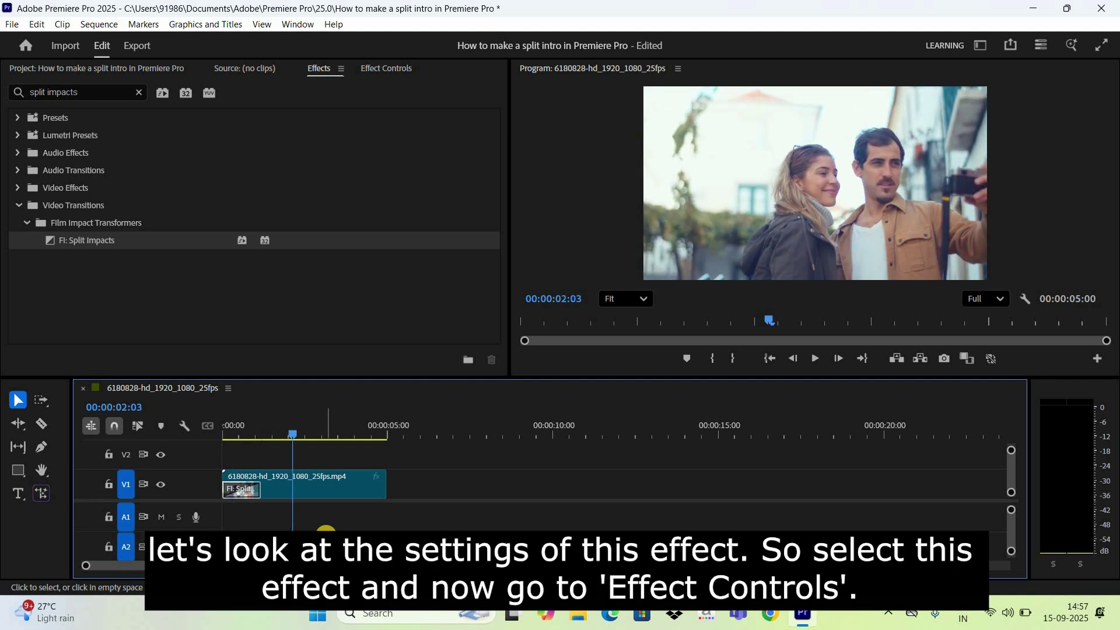
{"action": "left_click", "coordinate": [238, 493]}
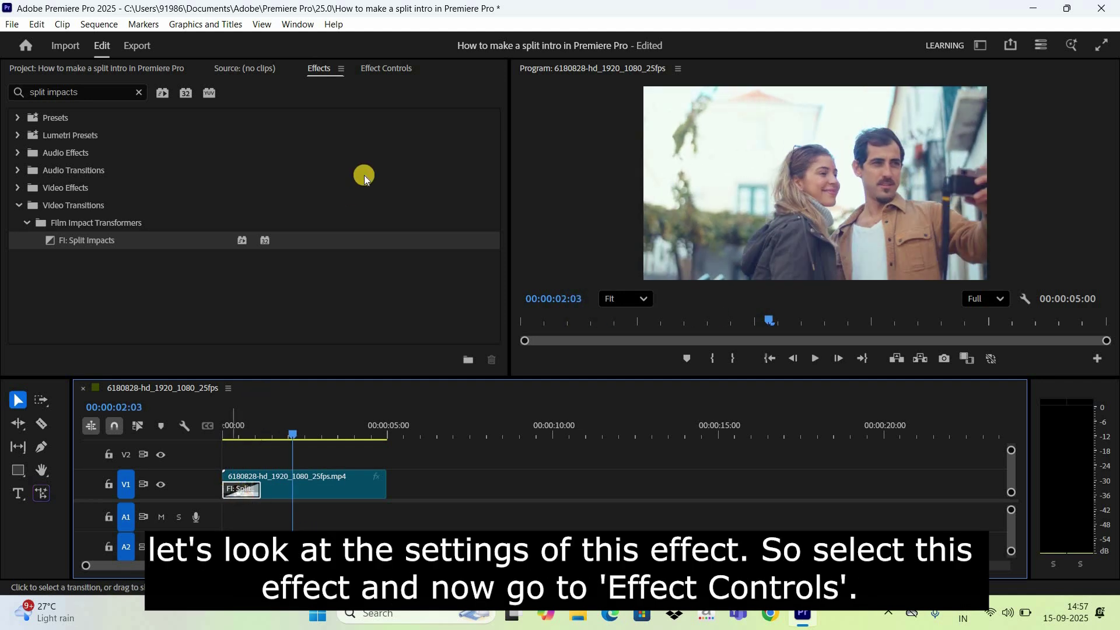
Step: Show Split Impacts' Animation Controls in Effect Controls and preview the Open mode from the start
{"action": "left_click", "coordinate": [379, 66]}
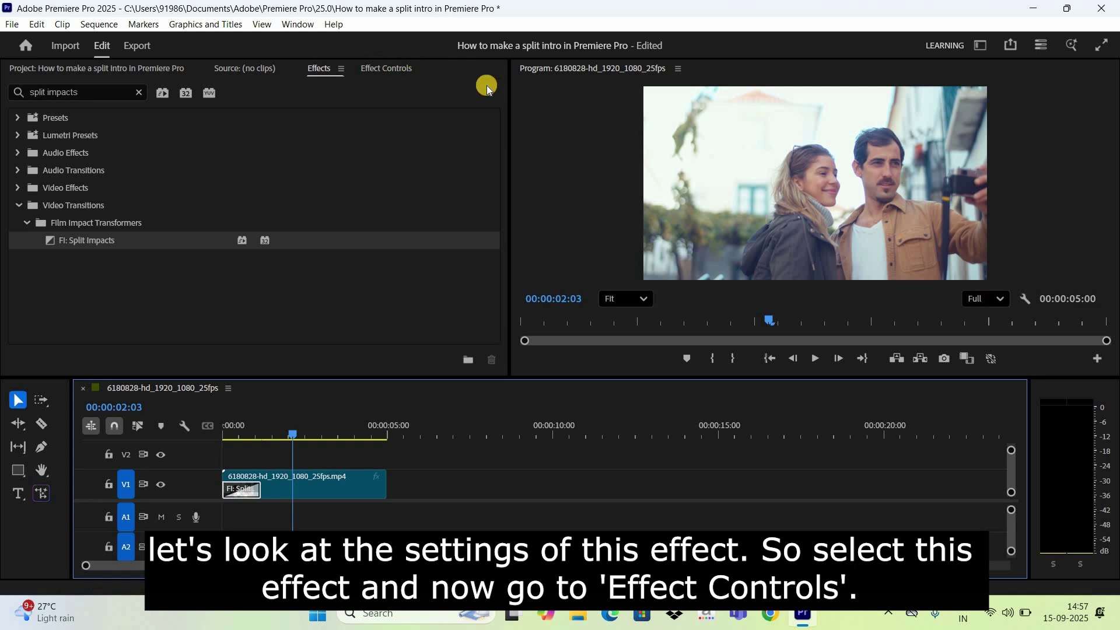
{"action": "left_click_drag", "start_coordinate": [493, 175], "coordinate": [494, 241]}
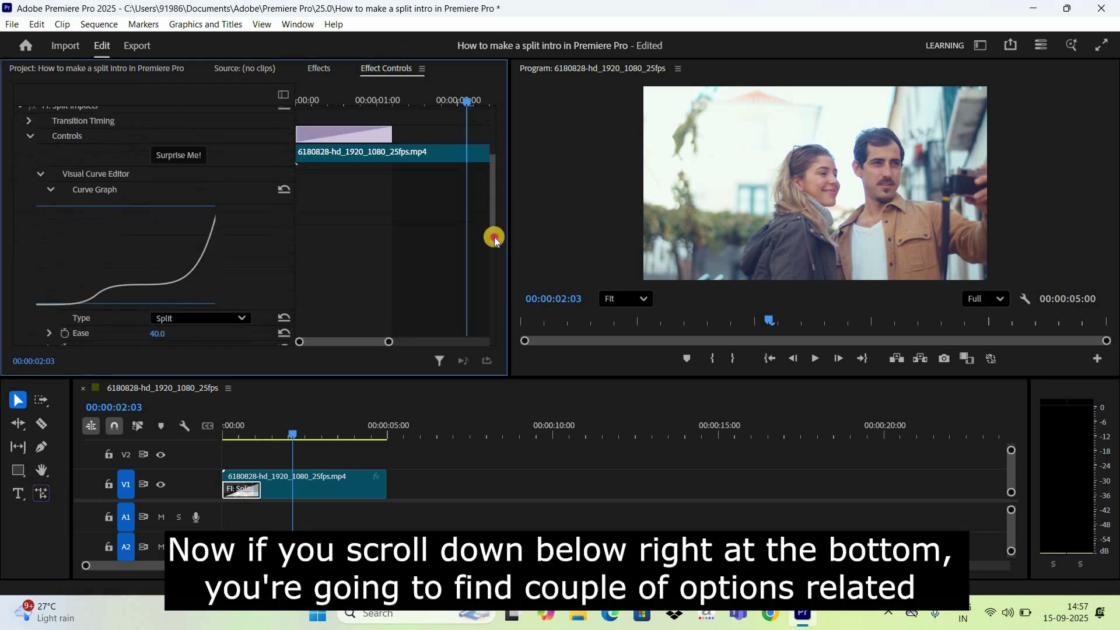
{"action": "scroll", "coordinate": [495, 242], "scroll_direction": "down", "scroll_amount": 3}
{"action": "scroll", "coordinate": [493, 242], "scroll_direction": "down", "scroll_amount": 1}
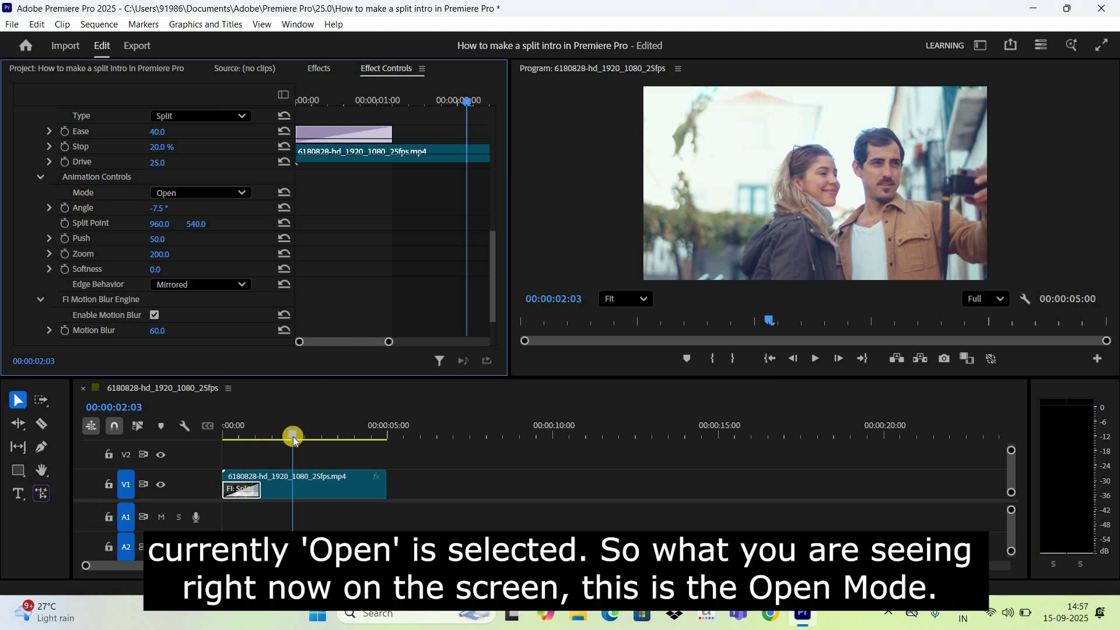
{"action": "left_click_drag", "start_coordinate": [294, 439], "coordinate": [201, 437]}
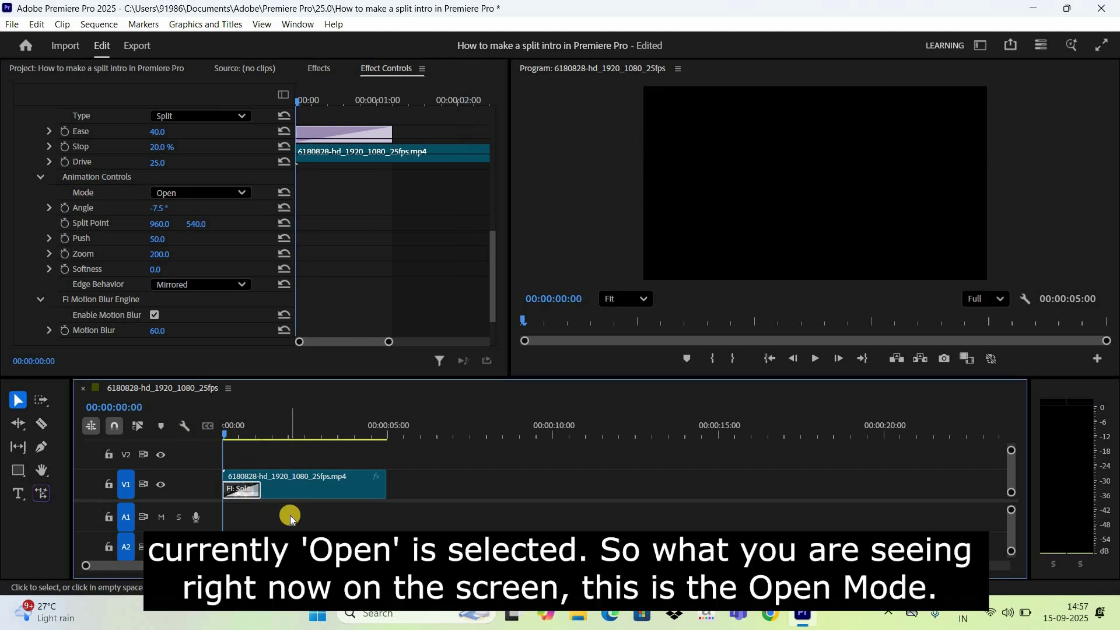
{"action": "key", "text": "space"}
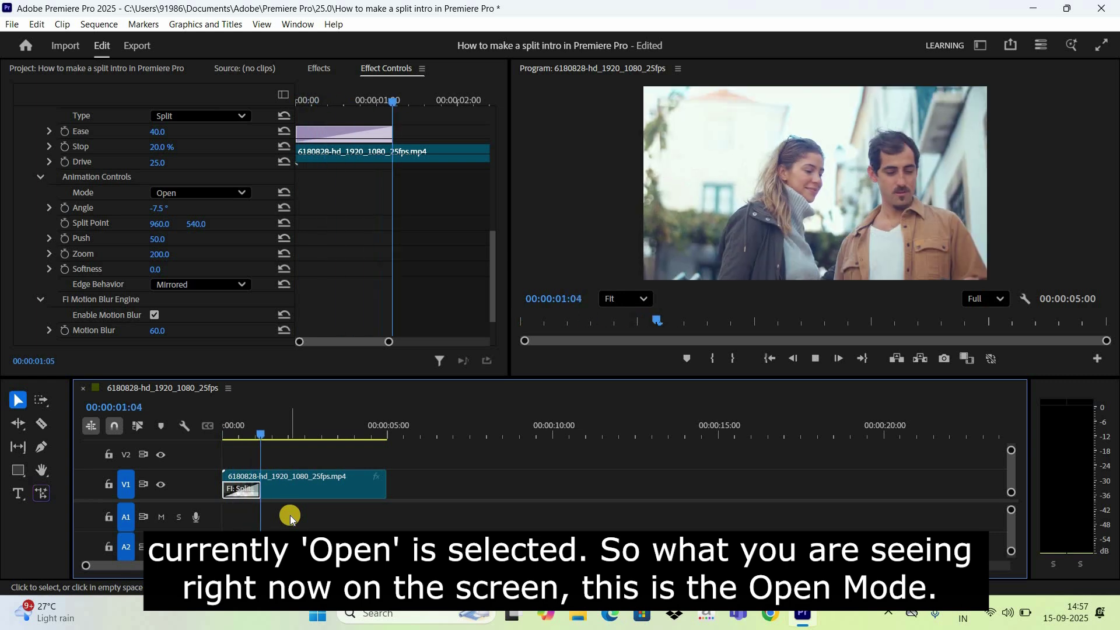
{"action": "key", "text": "space"}
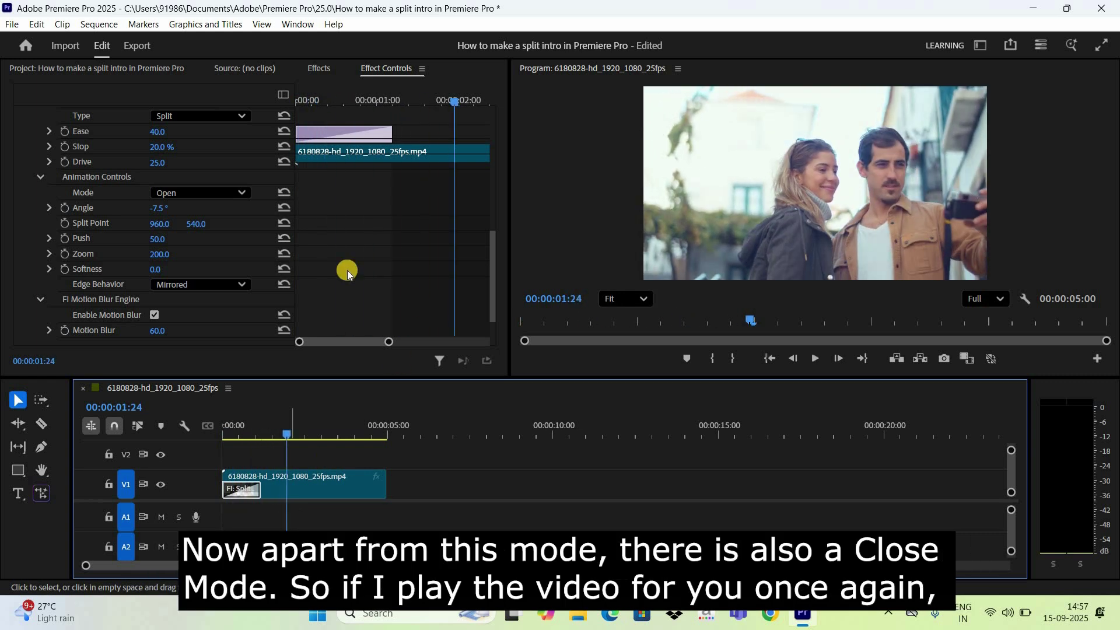
{"action": "left_click", "coordinate": [234, 189]}
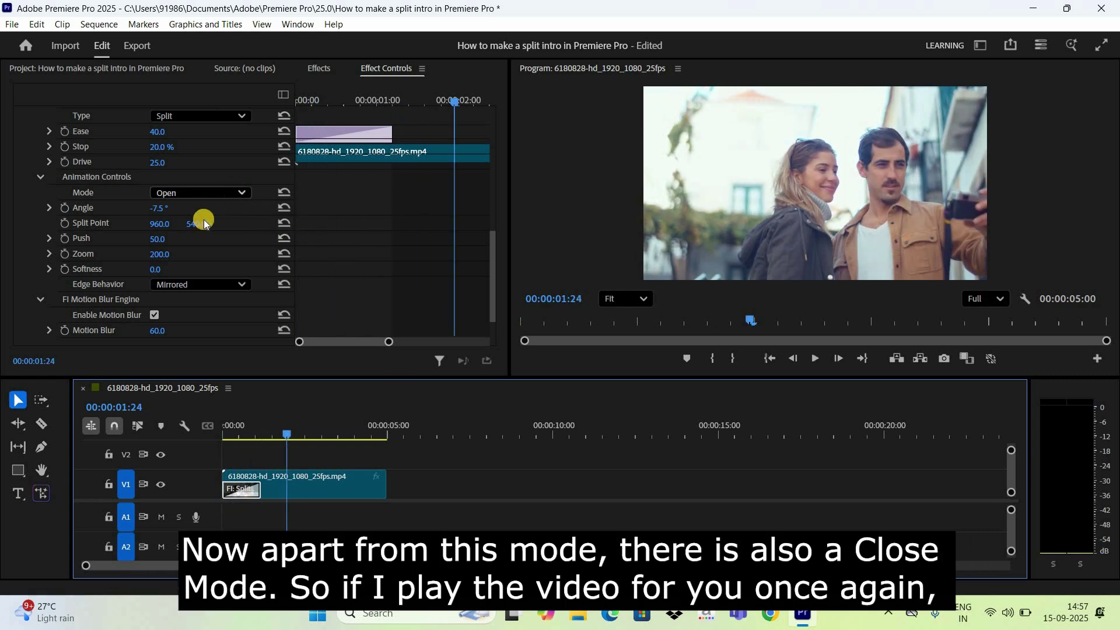
{"action": "left_click", "coordinate": [192, 230]}
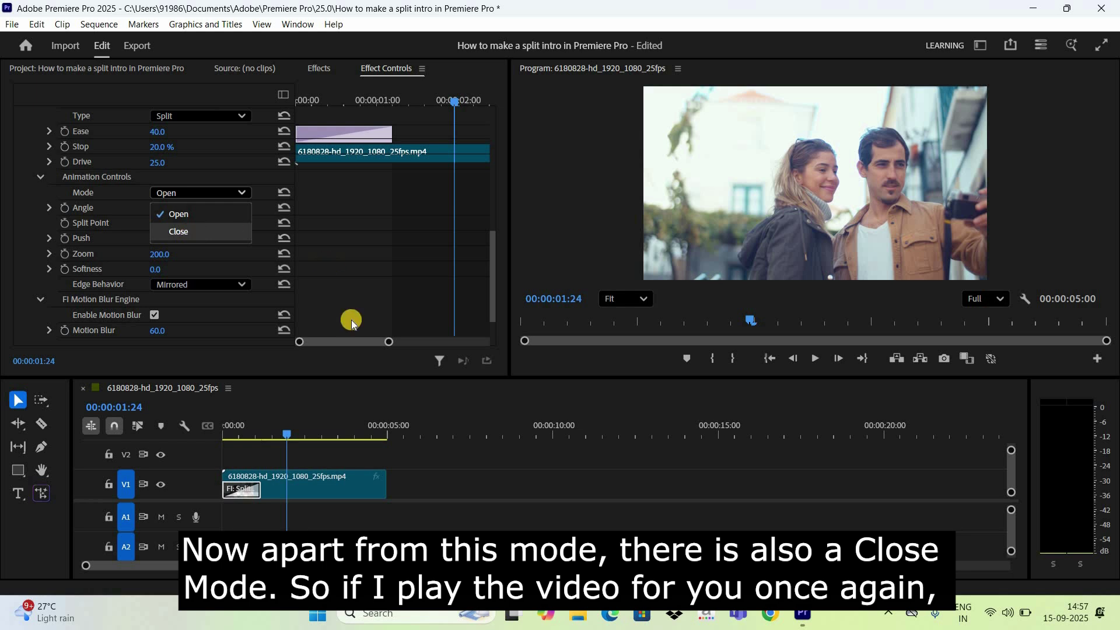
{"action": "key", "text": "Home"}
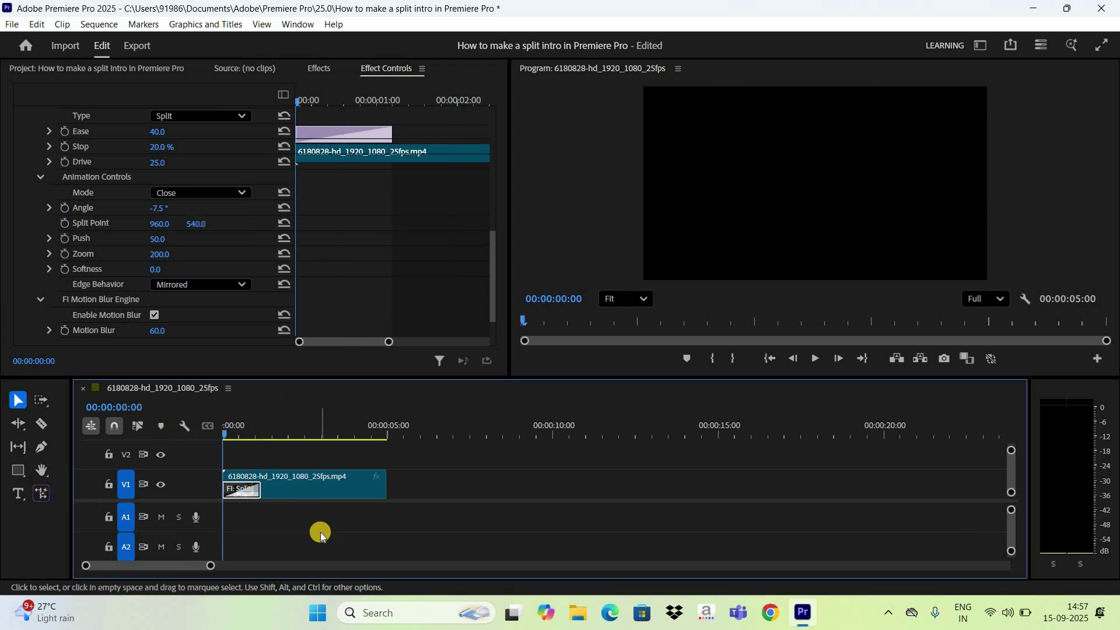
{"action": "key", "text": "space"}
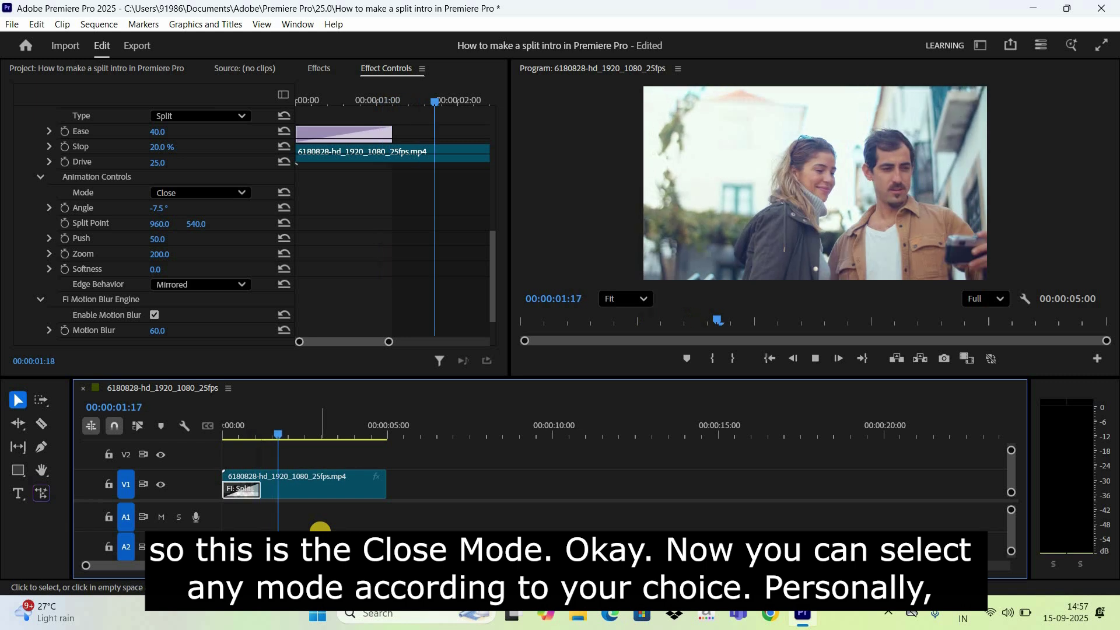
{"action": "key", "text": "space"}
{"action": "left_click_drag", "start_coordinate": [303, 429], "coordinate": [211, 442]}
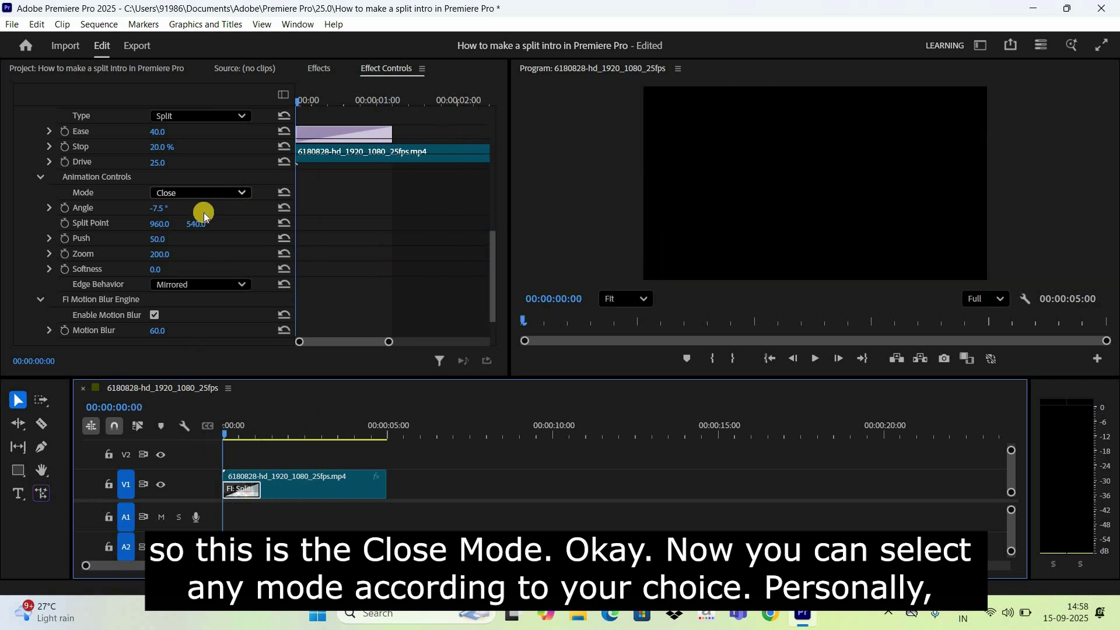
{"action": "left_click", "coordinate": [203, 195]}
{"action": "key", "text": "Up"}
{"action": "key", "text": "Return"}
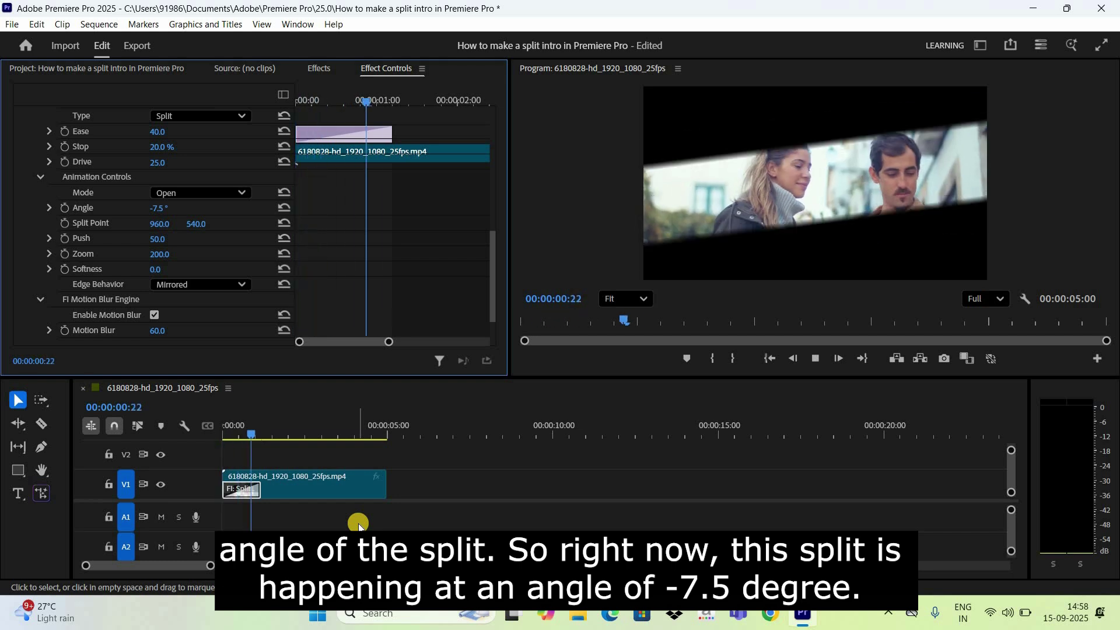
Step: Replay the split intro from the clip start at the original -7.5° angle
{"action": "left_click", "coordinate": [280, 435]}
{"action": "left_click_drag", "start_coordinate": [279, 434], "coordinate": [189, 445]}
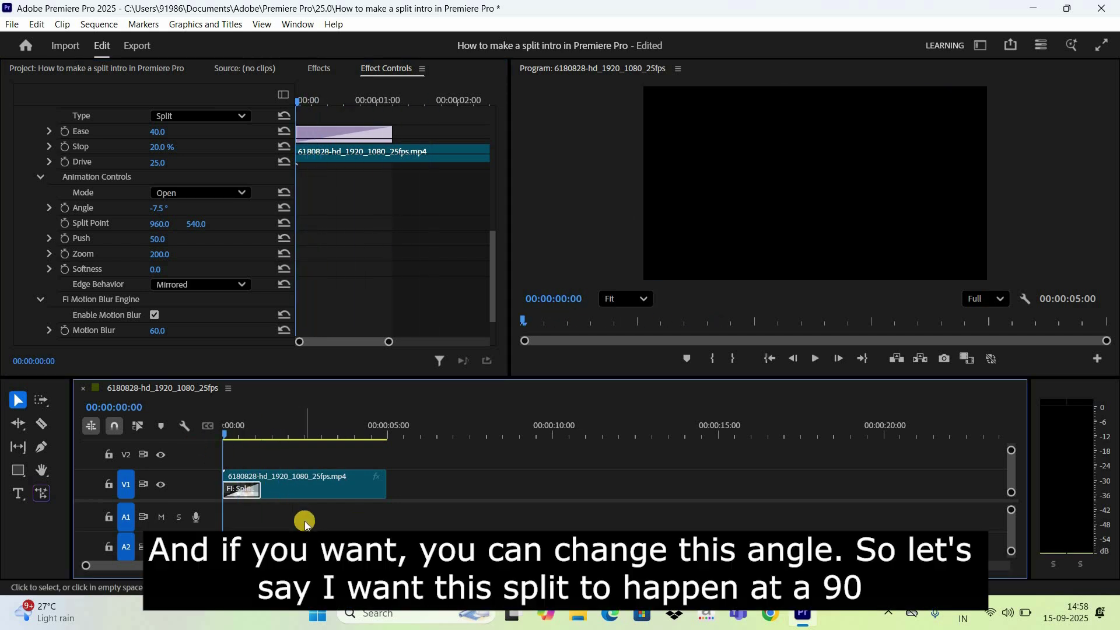
{"action": "key", "text": "space"}
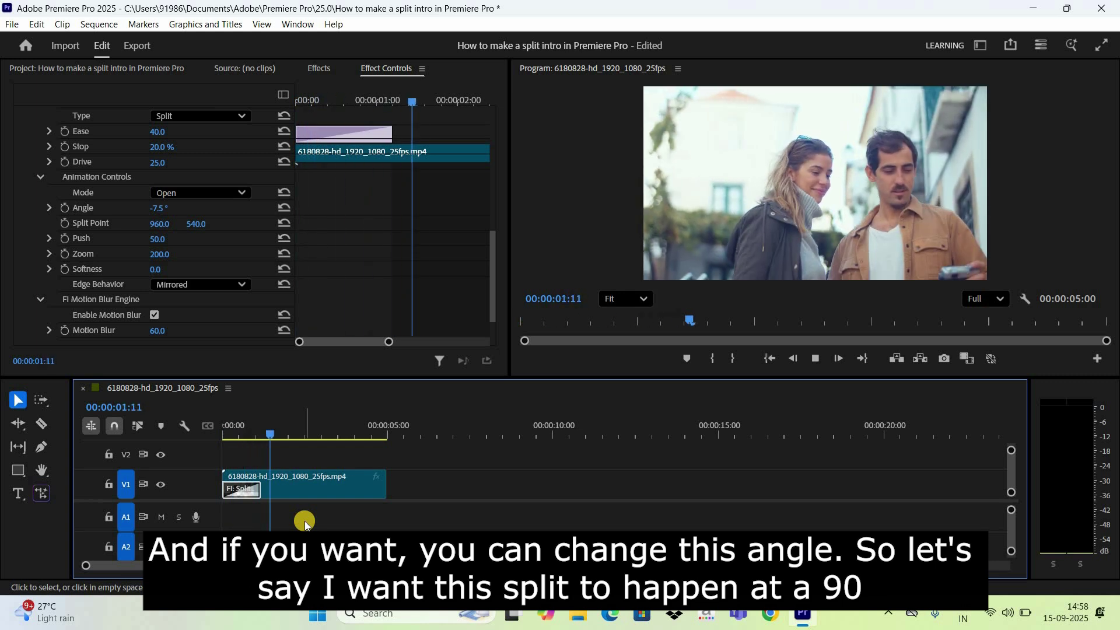
{"action": "key", "text": "space"}
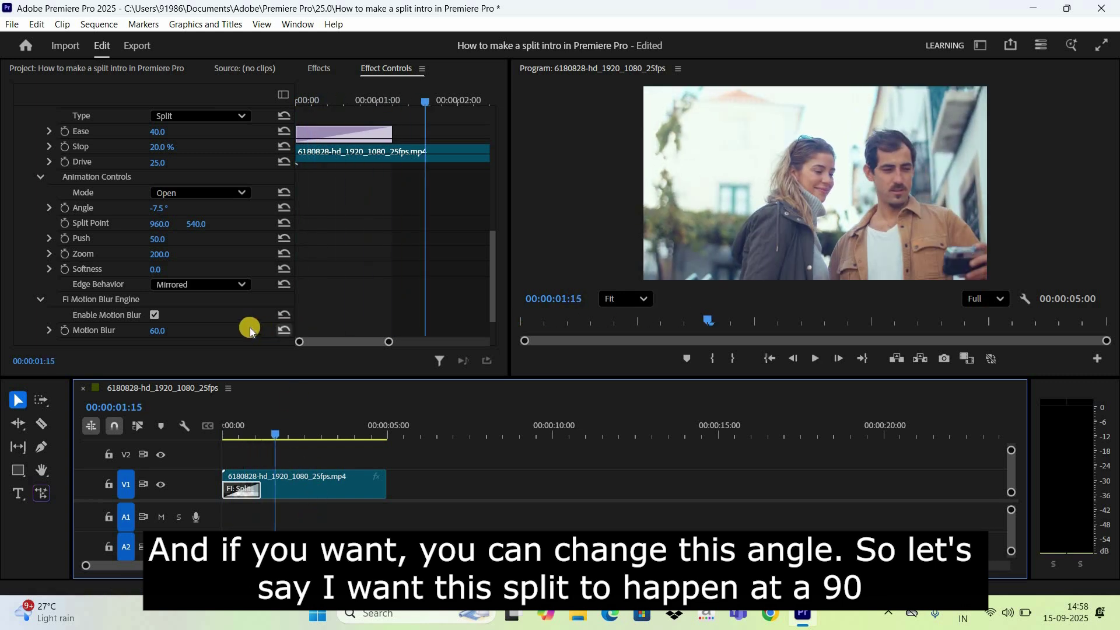
Step: Change the Split Impacts angle from -7.5° to 90°
{"action": "left_click", "coordinate": [158, 209]}
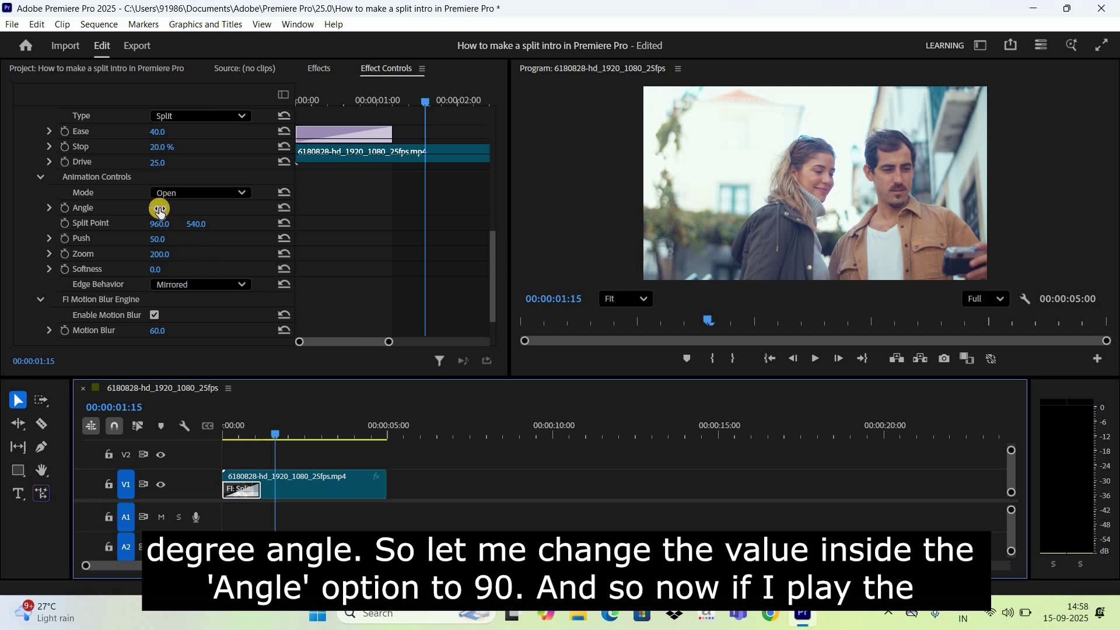
{"action": "left_click", "coordinate": [159, 209]}
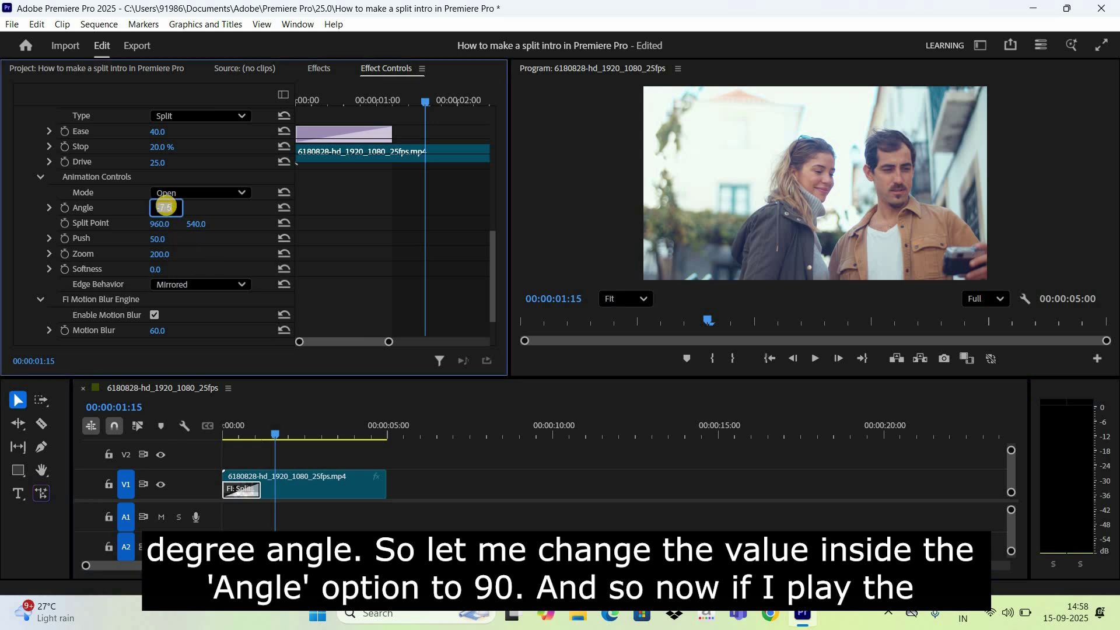
{"action": "type", "text": "90"}
{"action": "key", "text": "Return"}
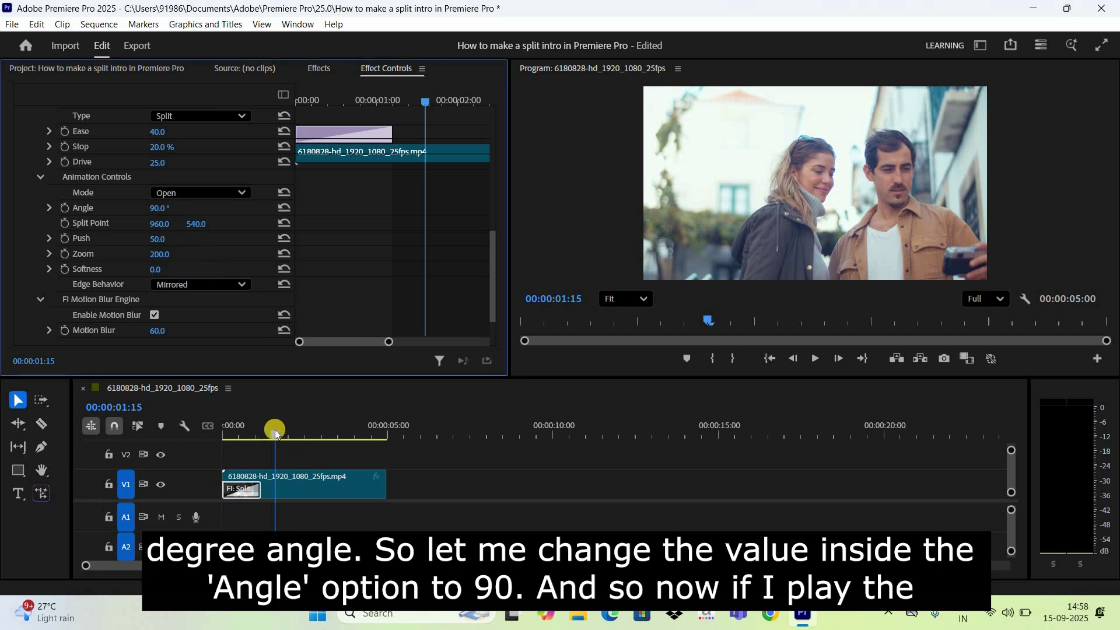
Step: Replay the intro twice from the clip start to check the 90° angle
{"action": "left_click", "coordinate": [308, 520]}
{"action": "key", "text": "Home"}
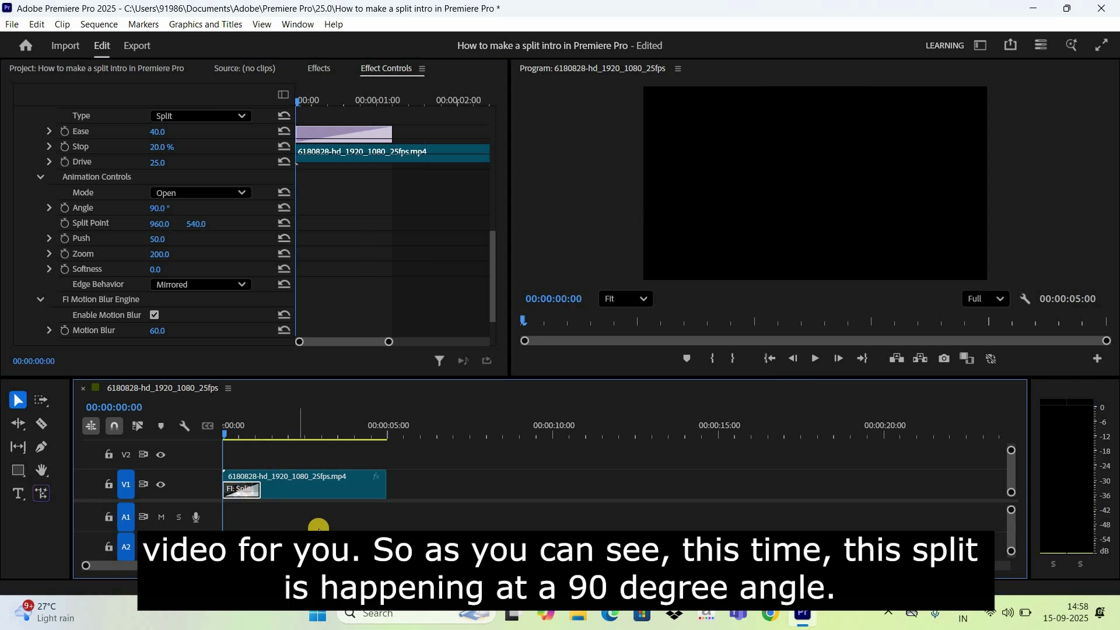
{"action": "key", "text": "space"}
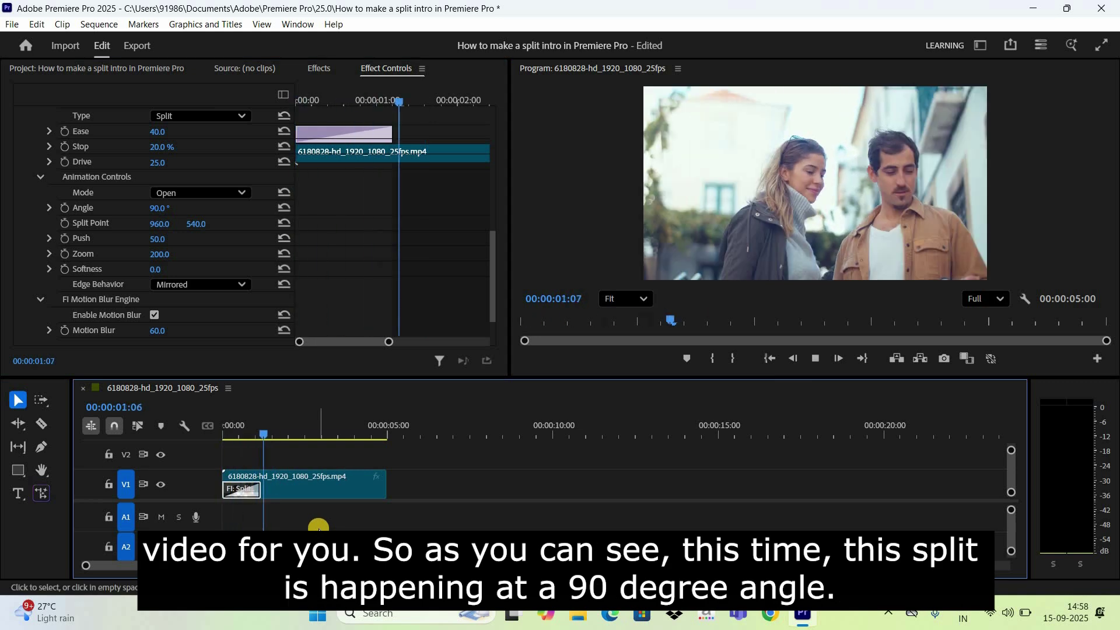
{"action": "left_click", "coordinate": [285, 434]}
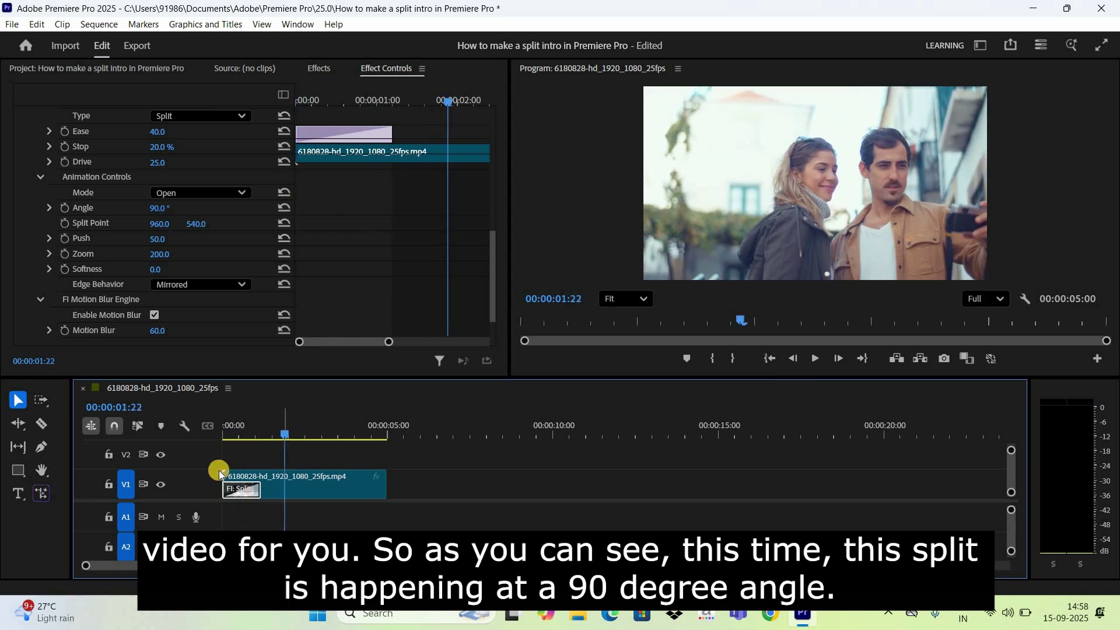
{"action": "key", "text": "Home"}
{"action": "key", "text": "space"}
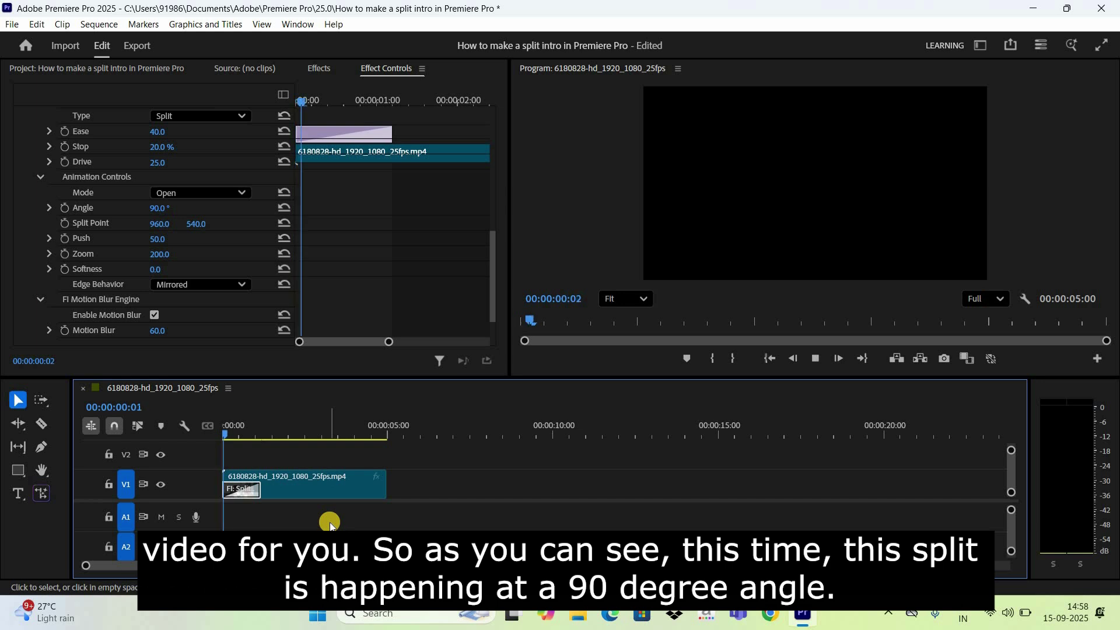
{"action": "key", "text": "space"}
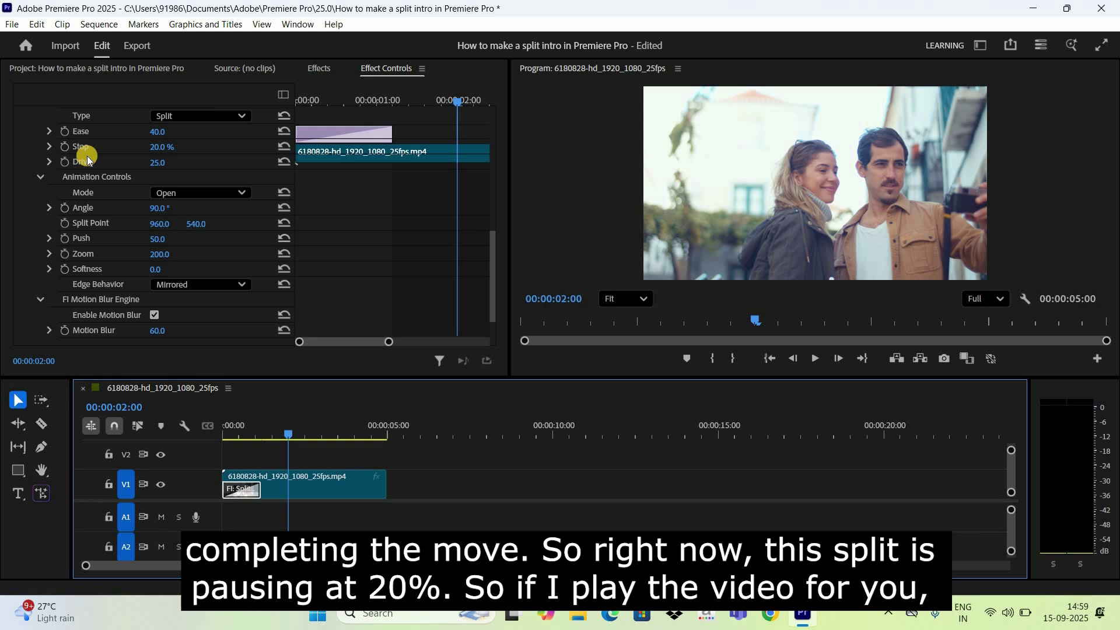
{"action": "left_click", "coordinate": [288, 434]}
{"action": "key", "text": "Home"}
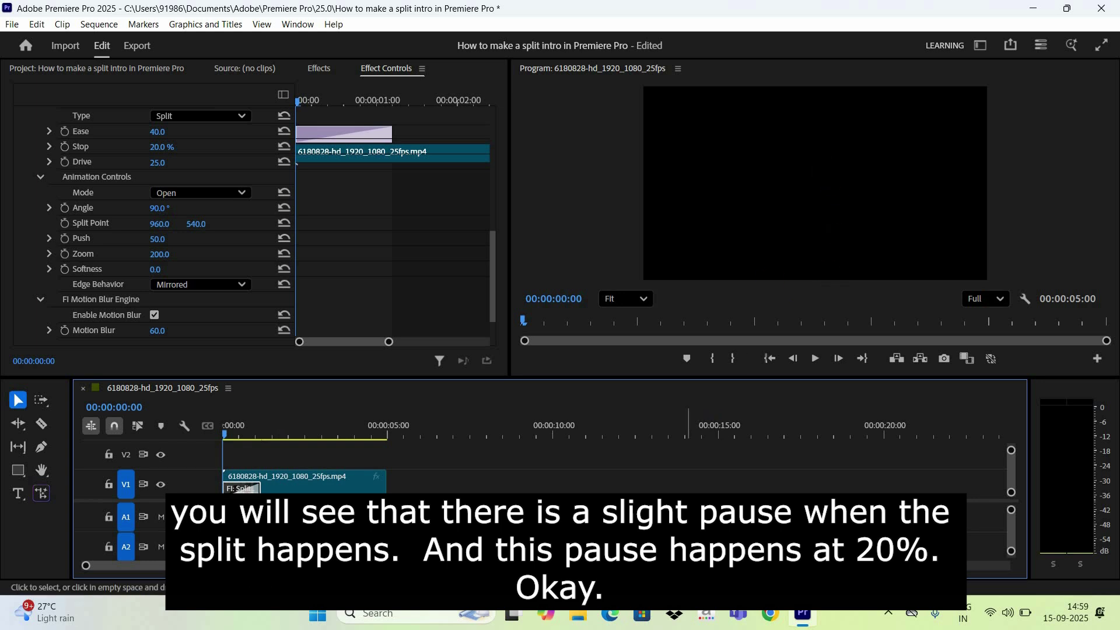
{"action": "key", "text": "space"}
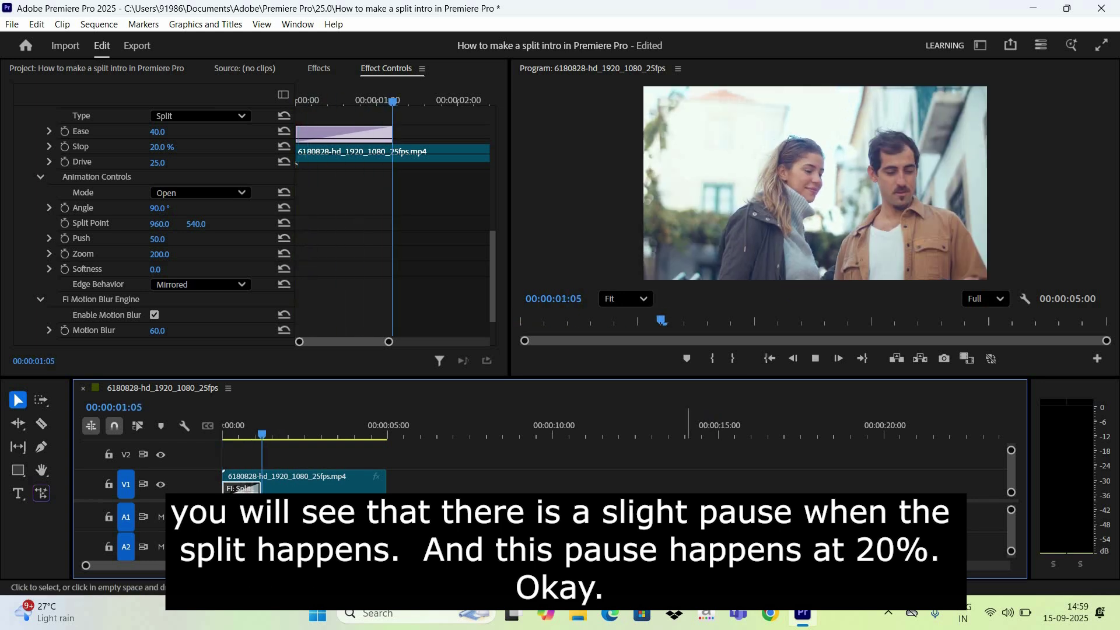
{"action": "key", "text": "space"}
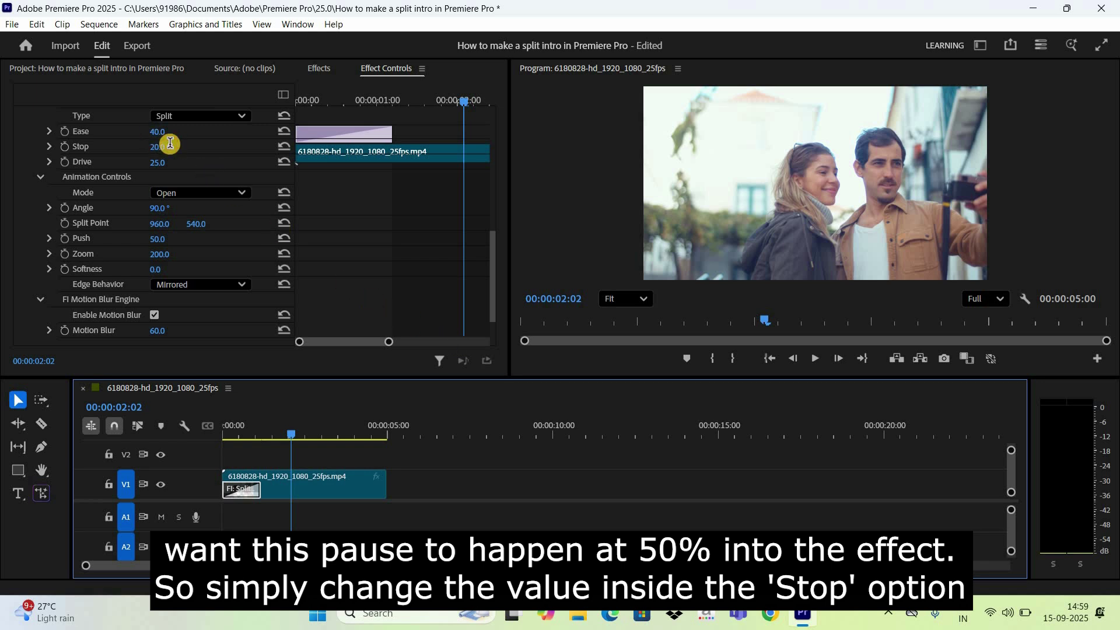
Step: Set the Split Impacts Stop value to 50% and replay the intro from the start
{"action": "left_click", "coordinate": [164, 146]}
{"action": "type", "text": "50"}
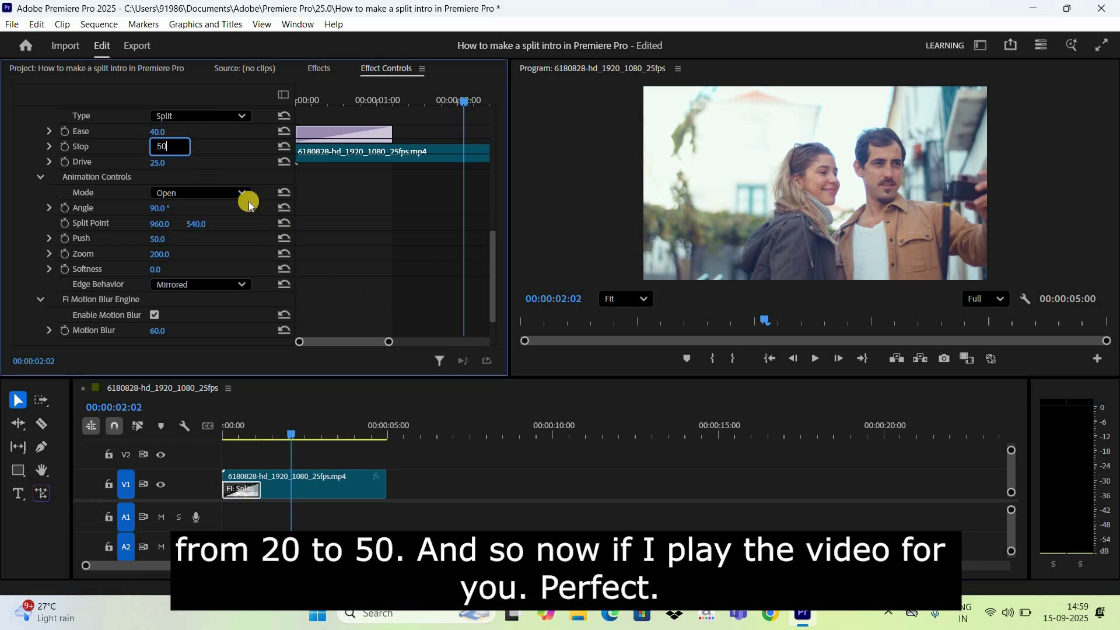
{"action": "key", "text": "Return"}
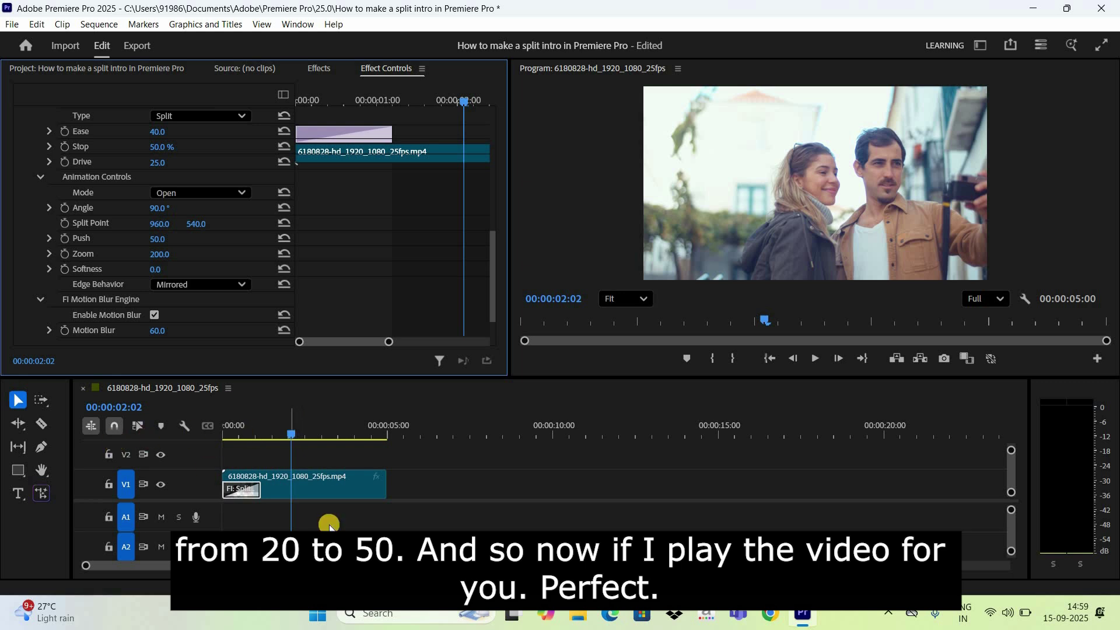
{"action": "left_click", "coordinate": [330, 522]}
{"action": "key", "text": "Home"}
{"action": "key", "text": "space"}
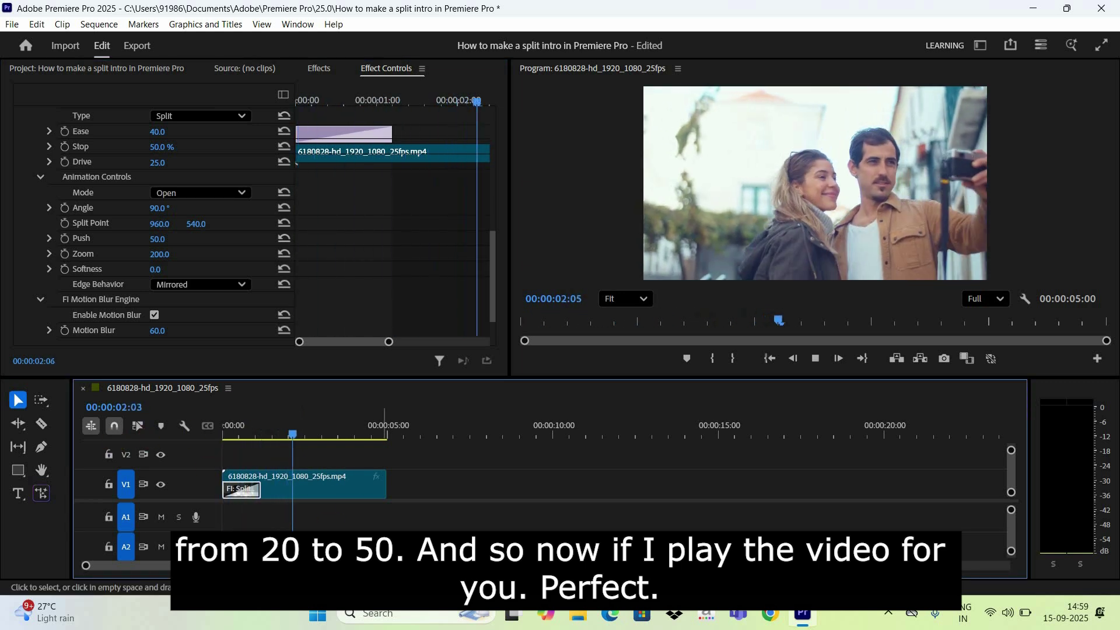
{"action": "left_click", "coordinate": [307, 433]}
{"action": "key", "text": "Home"}
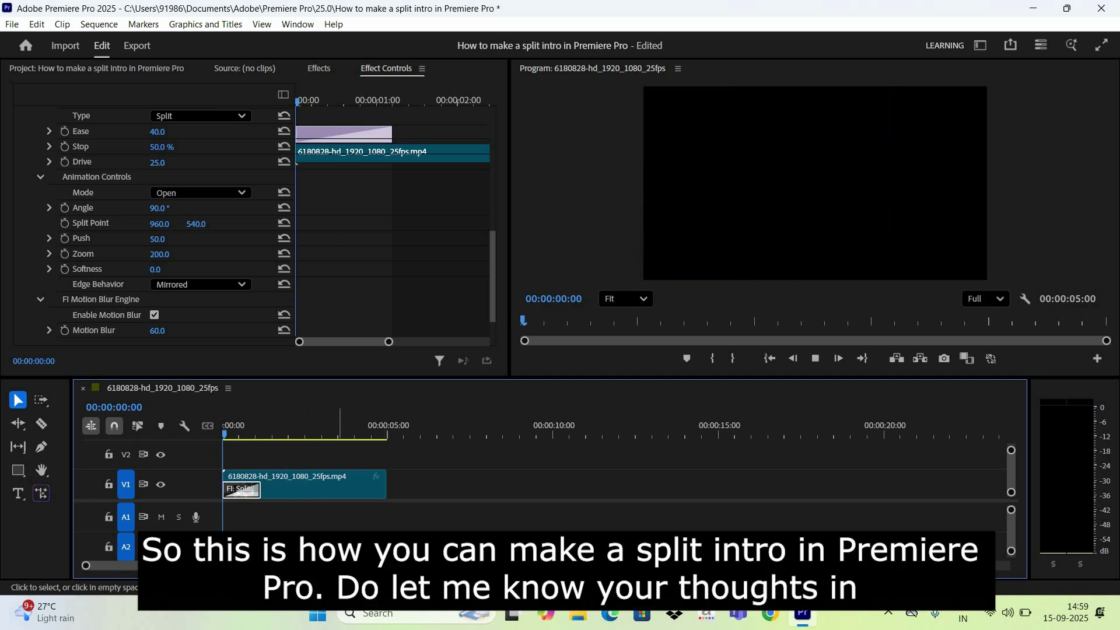
{"action": "key", "text": "space"}
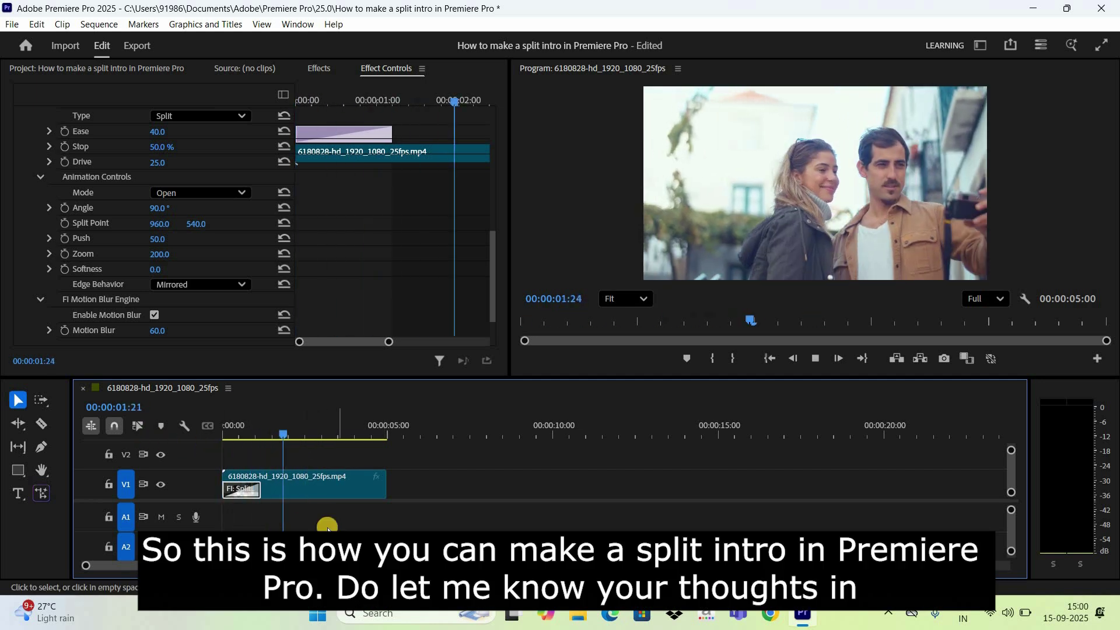
{"action": "left_click", "coordinate": [298, 432]}
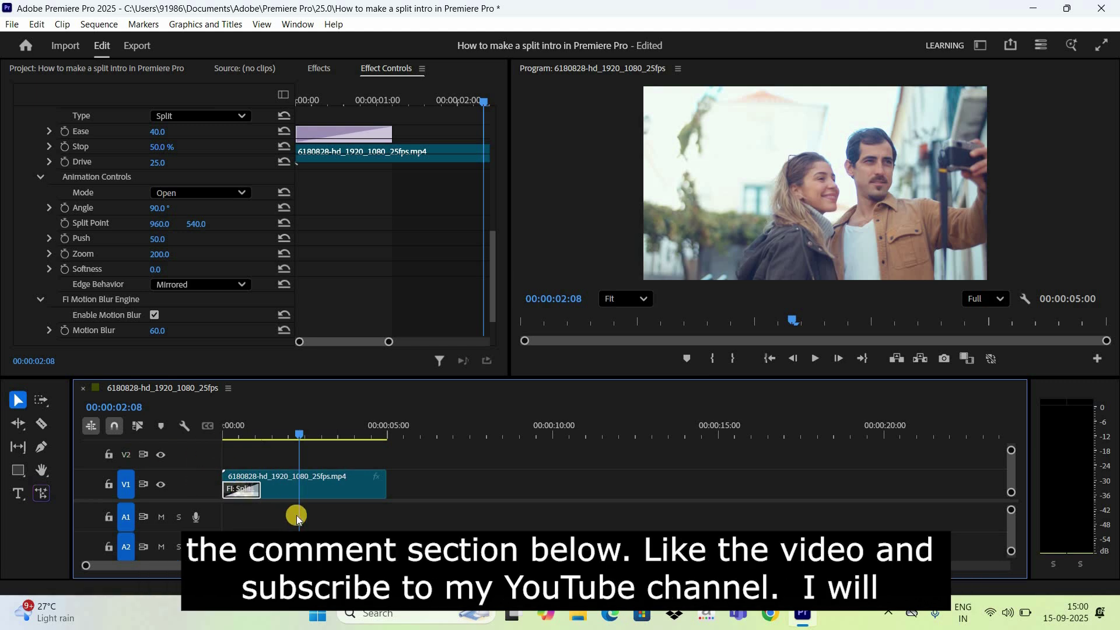
{"action": "key", "text": "Home"}
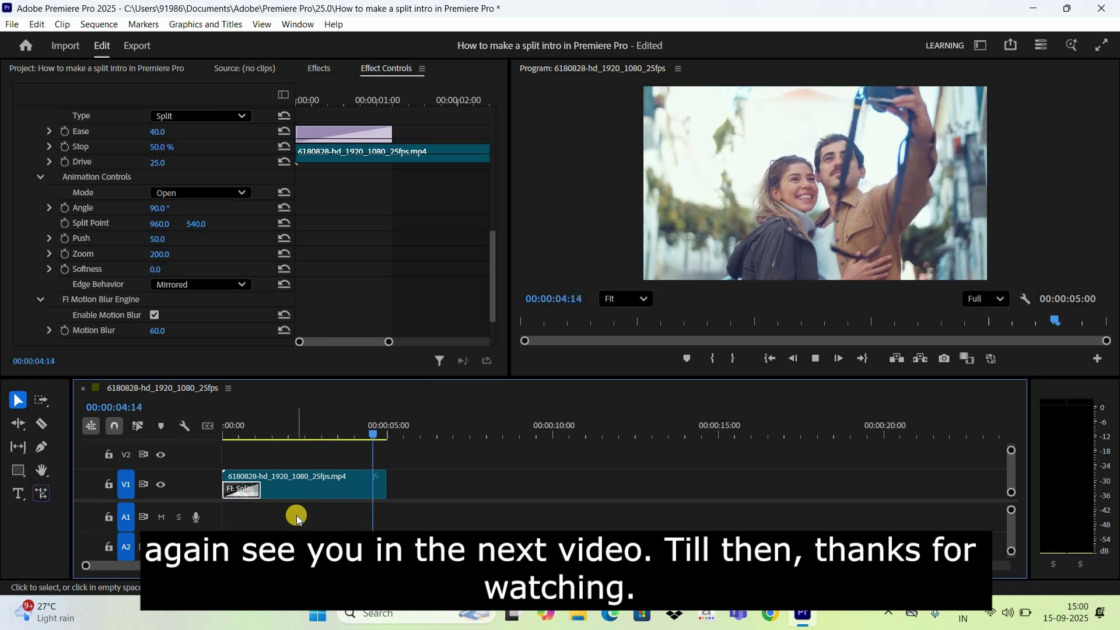
{"action": "key", "text": "space"}
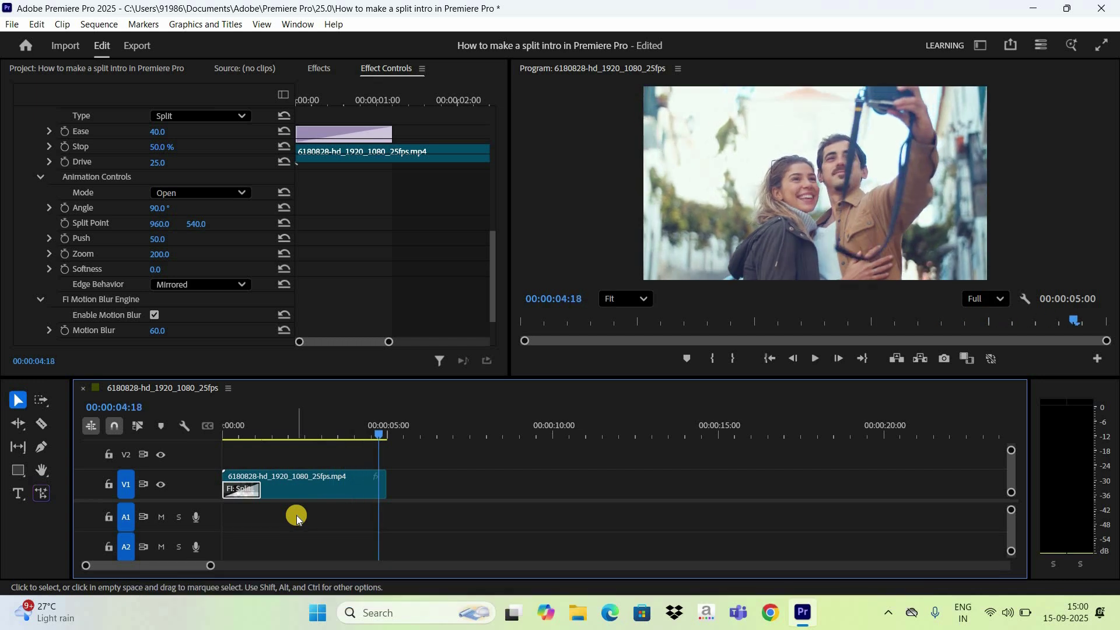